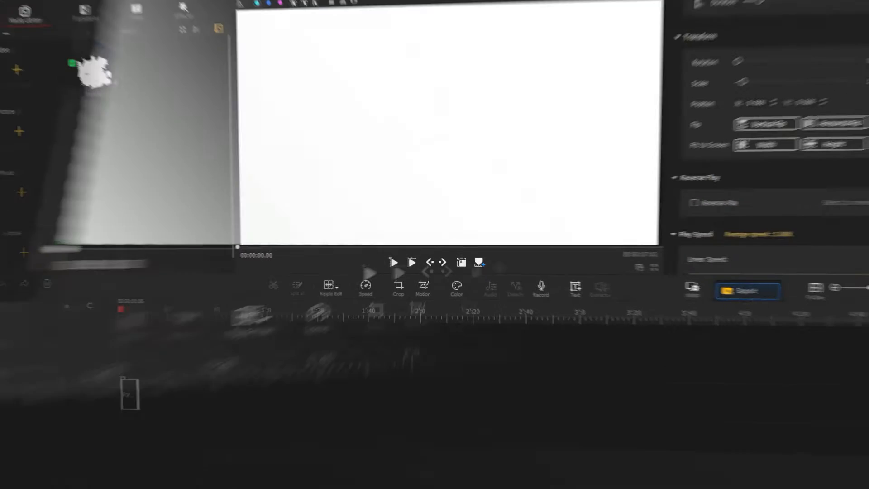
Step: Import the Particle White clip into the media library and delete the Particle clip from the overlay track
drag(865, 46, 183, 146)
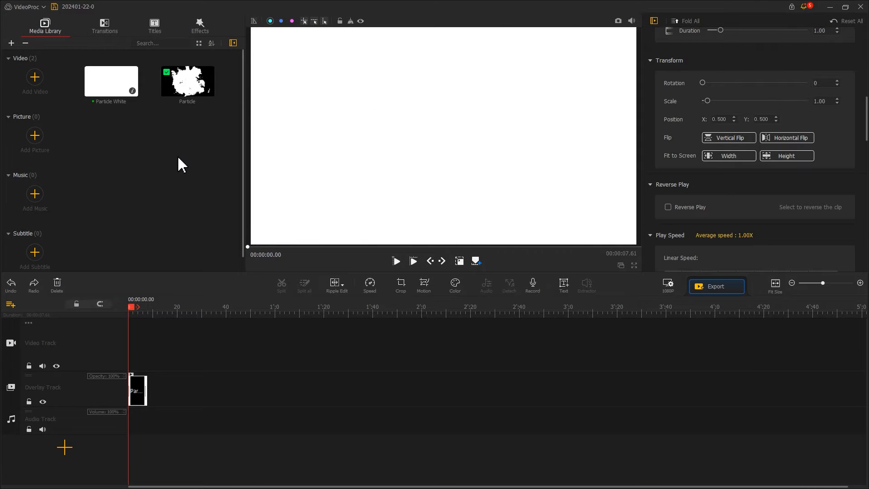
right_click(137, 400)
click(154, 472)
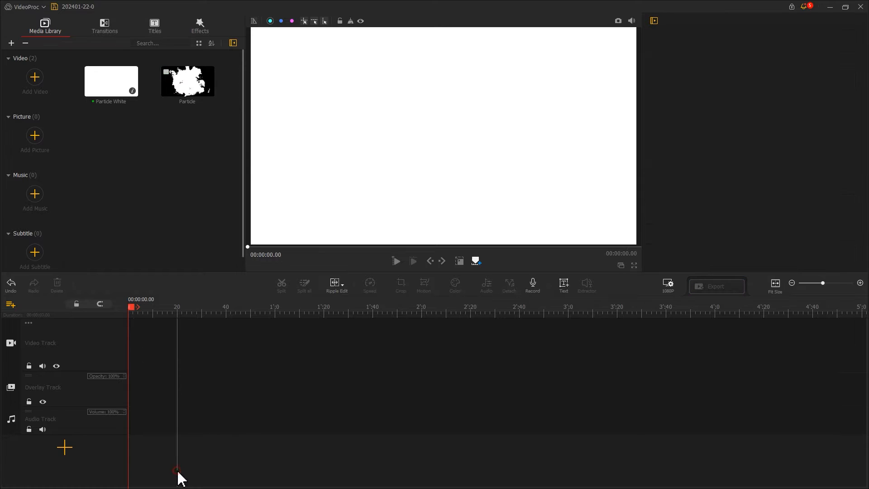
Step: Set the project's background color to Black in the resolution settings
click(669, 287)
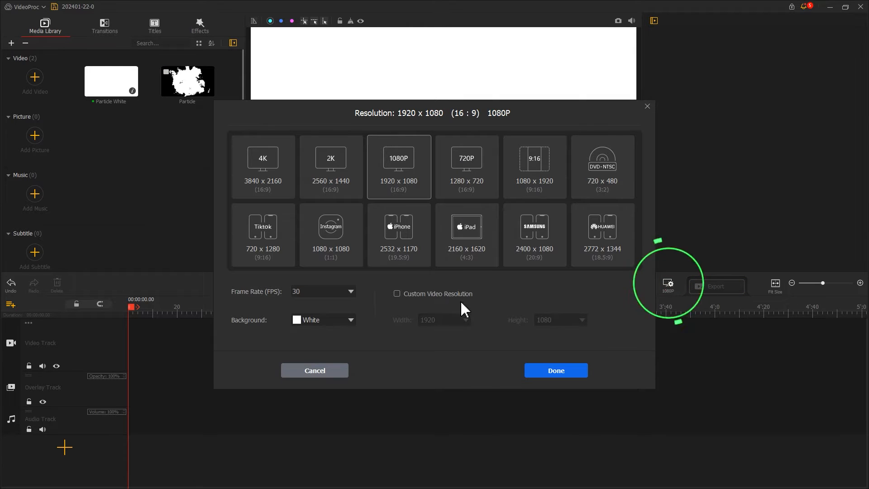
click(346, 321)
click(340, 346)
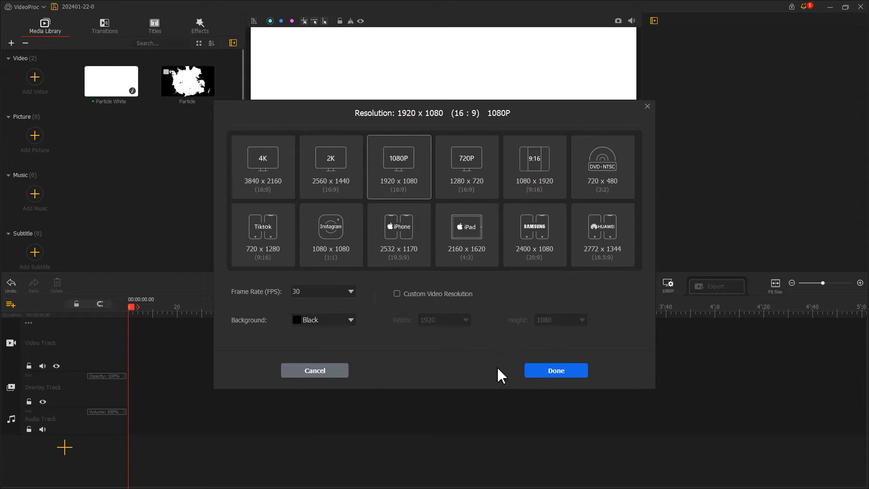
click(538, 373)
Step: Import the playing-chess footage into the media library and place the Particle White clip at the start of the video track
drag(643, 55, 186, 172)
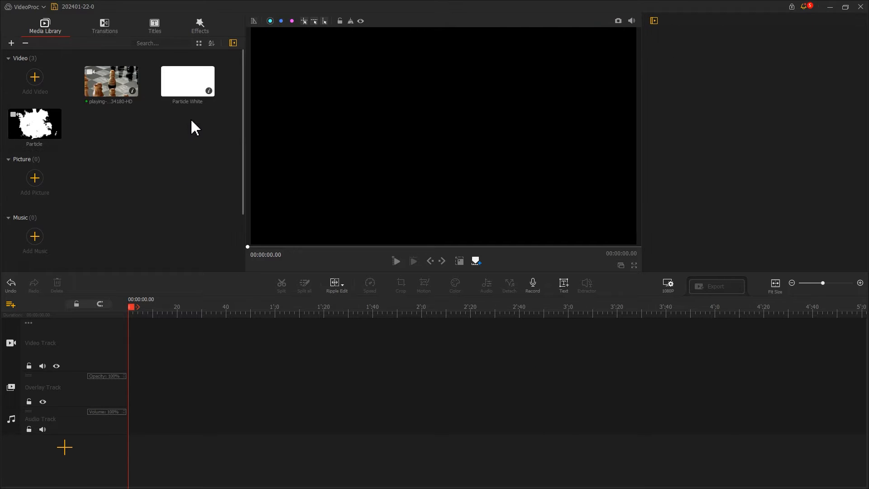
click(185, 94)
drag(185, 93, 149, 341)
drag(182, 315, 720, 304)
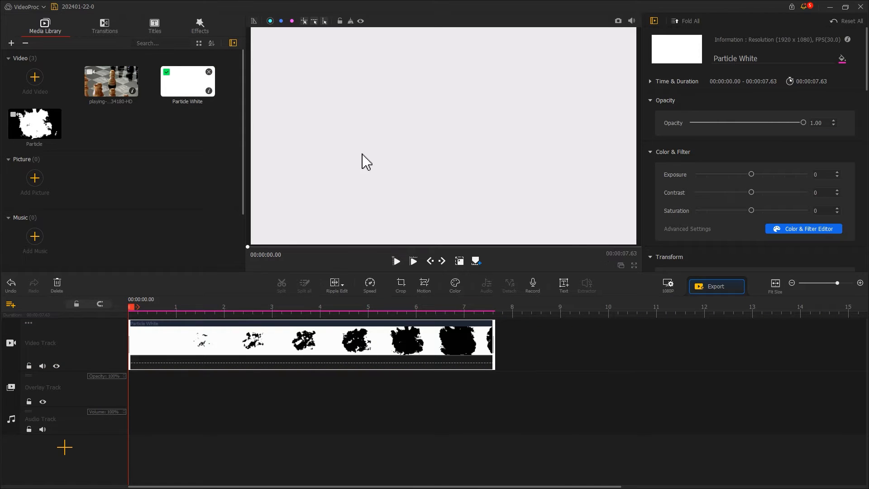
Step: Place the chess footage at the start of the overlay track and fit it to the screen width
drag(131, 88, 136, 396)
click(731, 158)
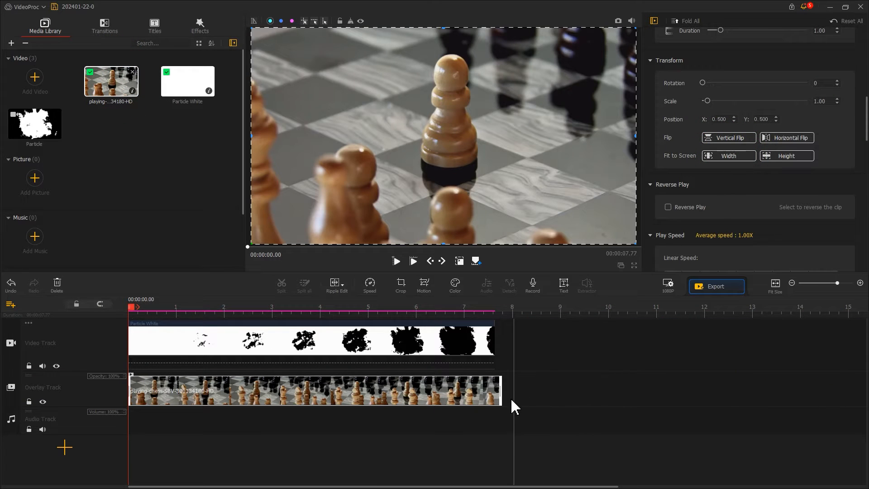
Step: Trim the chess overlay to the end of the Particle White clip and set its blend mode to Multiply
mouse_move(500, 394)
mouse_down()
mouse_move(490, 395)
mouse_move(495, 400)
mouse_up()
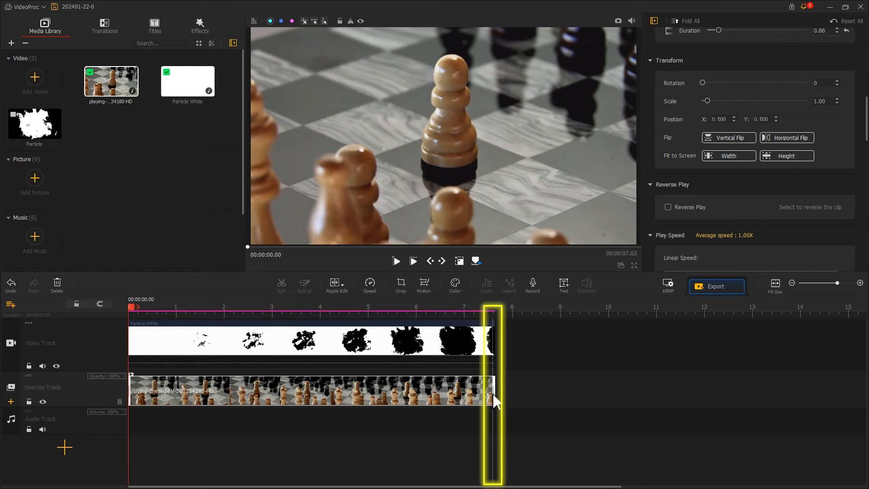
scroll(652, 235, down, 15)
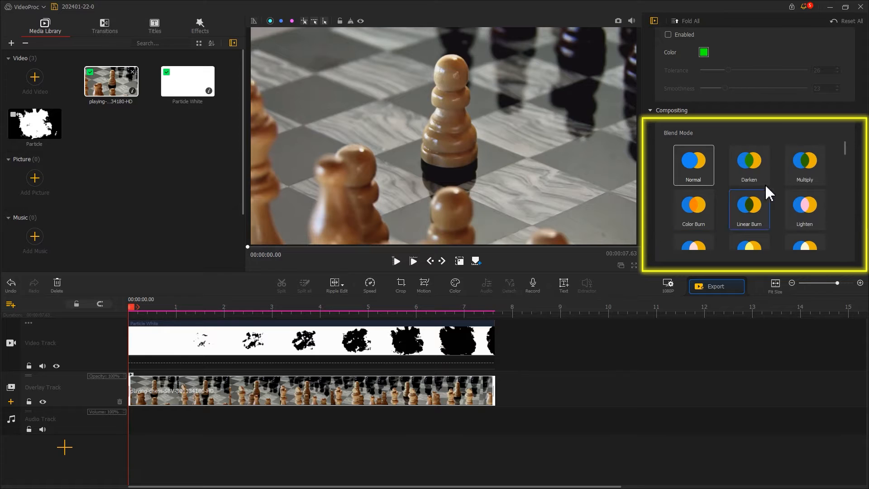
click(811, 174)
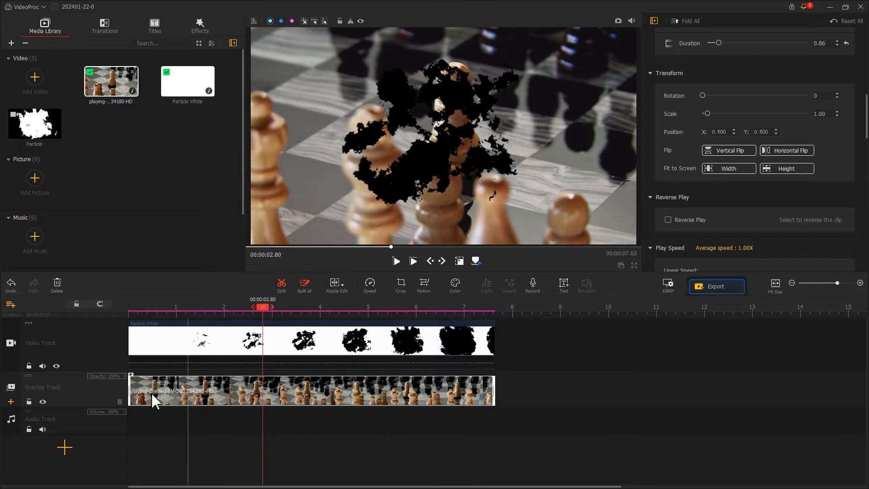
Step: Place the Particle clip at the start of a new second overlay track and fit it to the screen width
click(11, 402)
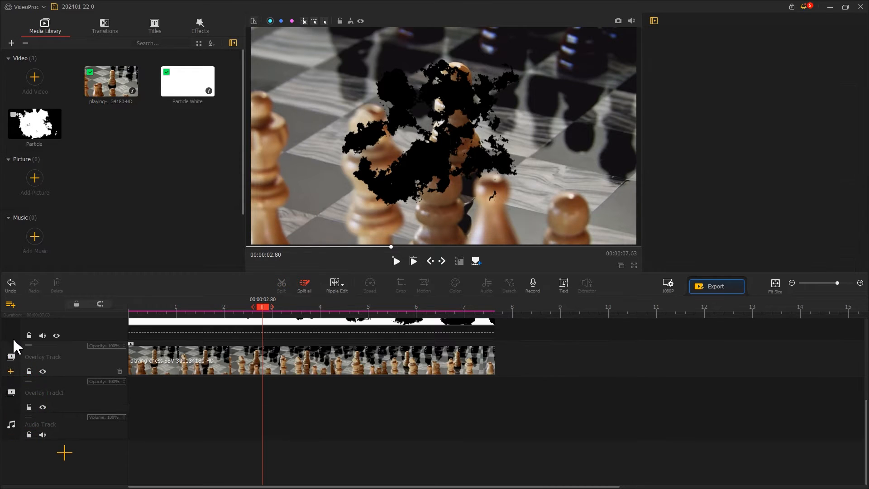
click(35, 132)
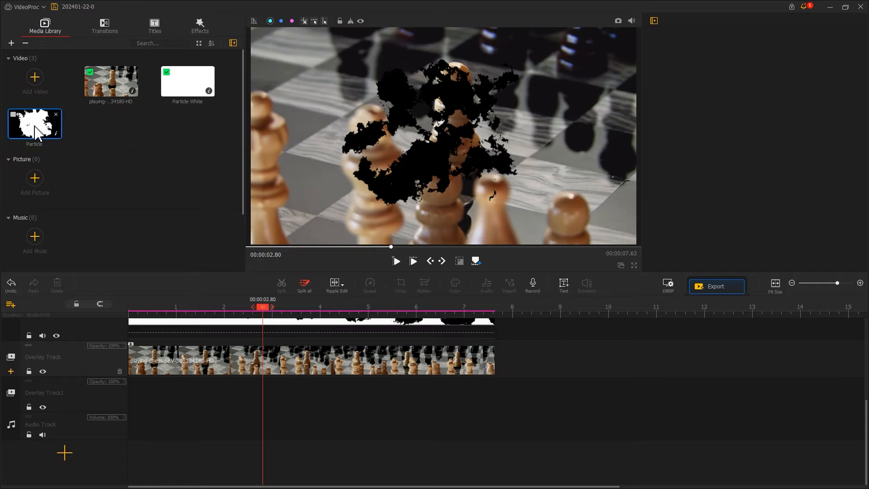
drag(37, 131, 135, 404)
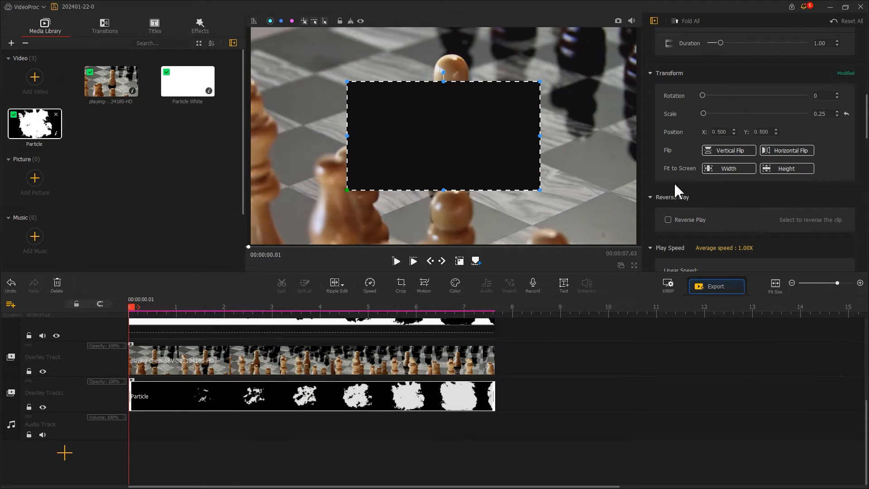
click(706, 169)
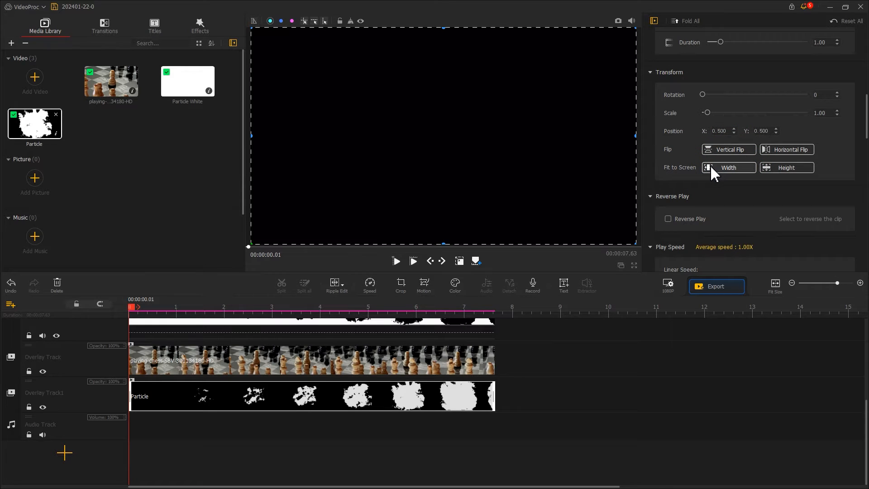
Step: Set the Particle overlay's color temperature to -100, using the frame at 00:00:01.80 as the preview
click(452, 285)
drag(277, 374, 350, 373)
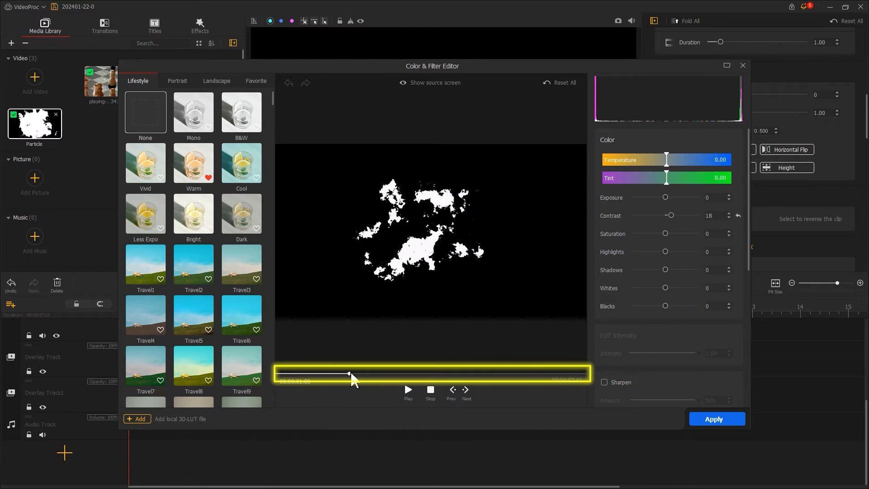
drag(665, 160, 606, 161)
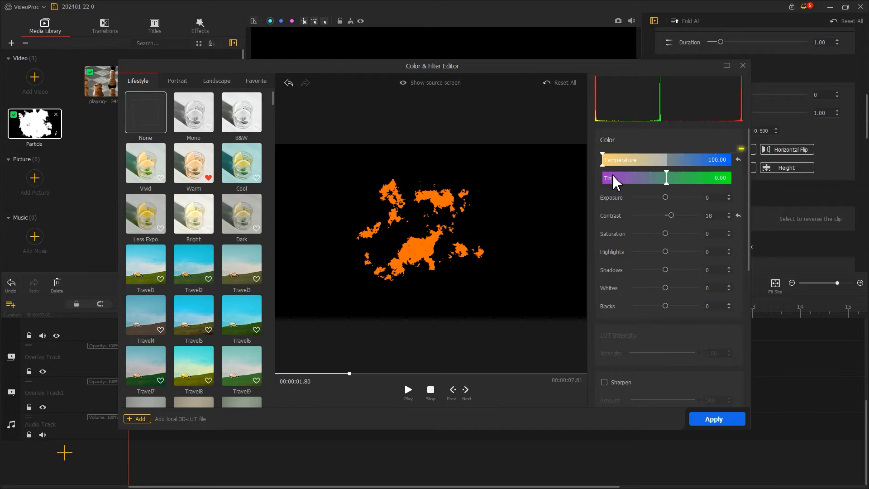
Step: Set the HSL hue of the Particle overlay's orange range to 48 and apply the color changes
scroll(654, 266, down, 5)
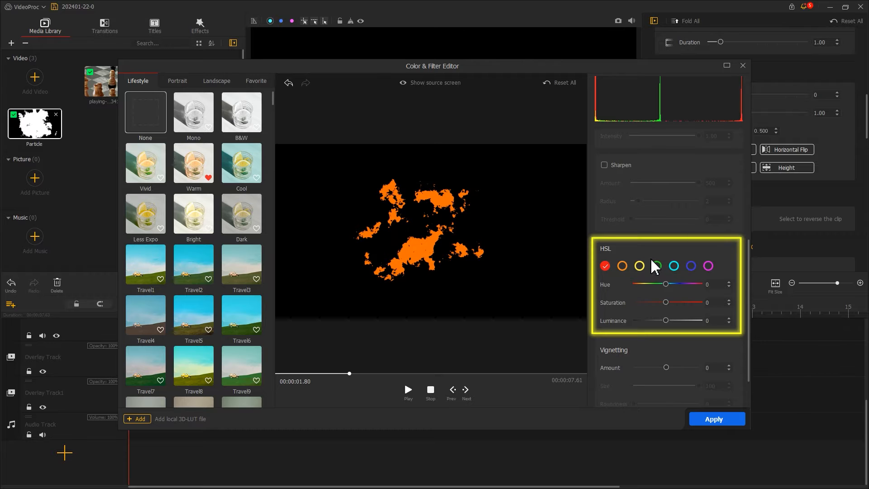
click(623, 266)
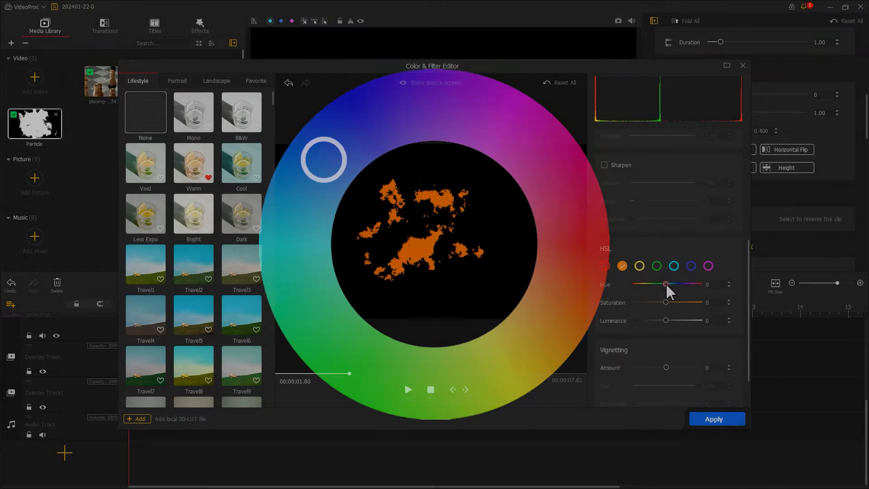
drag(667, 286, 683, 288)
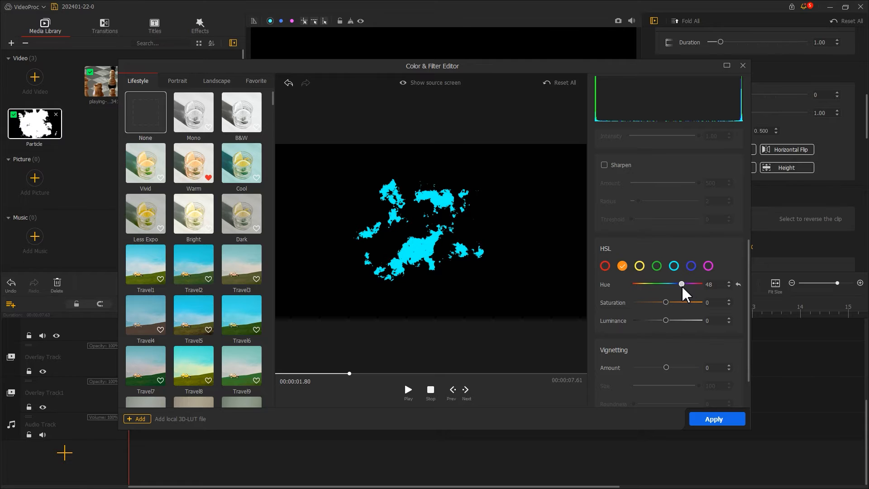
click(720, 420)
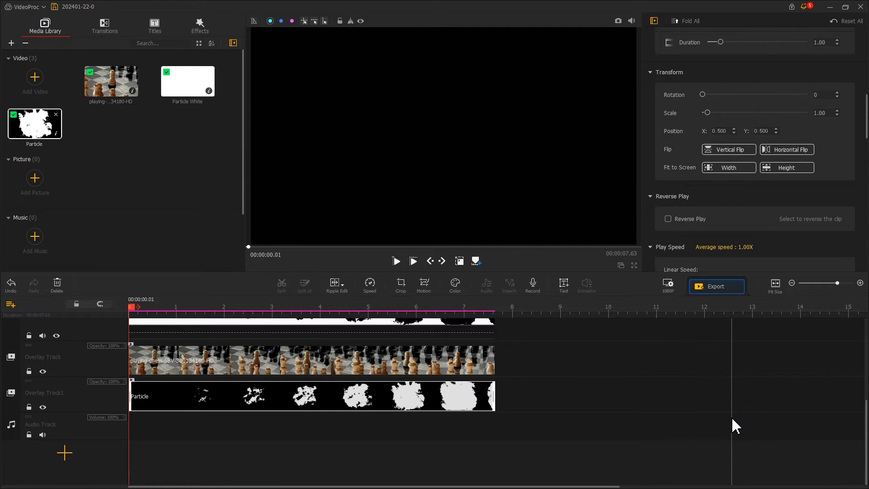
Step: Set the Particle overlay's blend mode to Subtract
scroll(661, 245, down, 10)
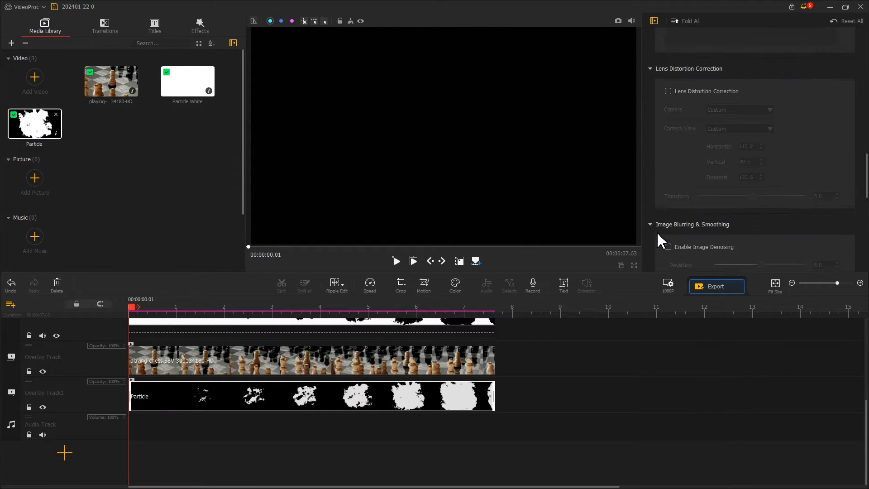
scroll(689, 223, down, 3)
scroll(689, 223, down, 1)
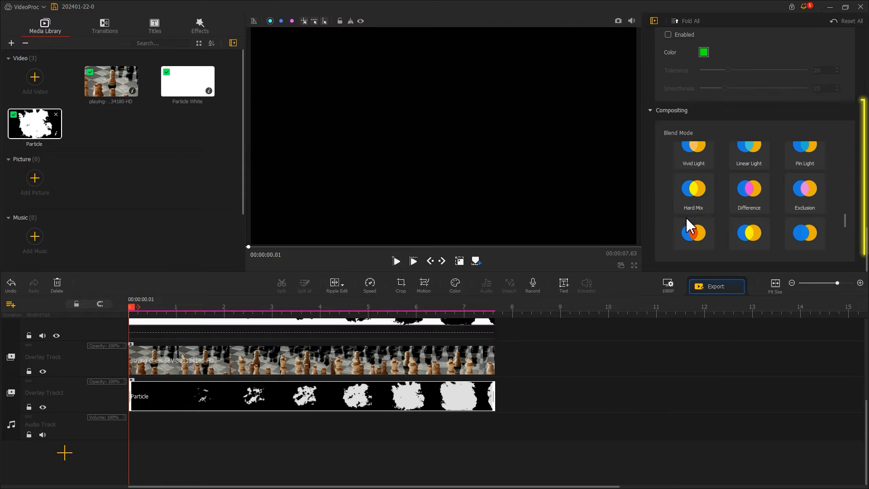
click(693, 213)
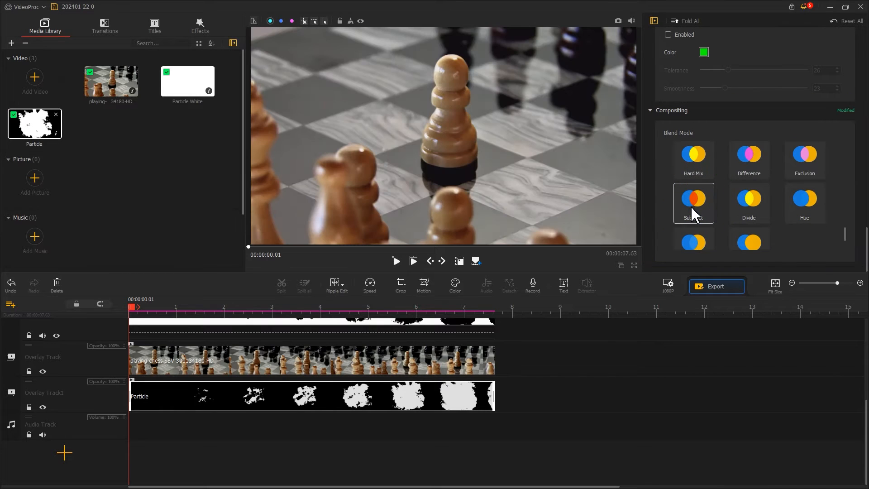
Step: Enable image denoising on the Particle overlay and increase its Deviation
scroll(651, 186, up, 8)
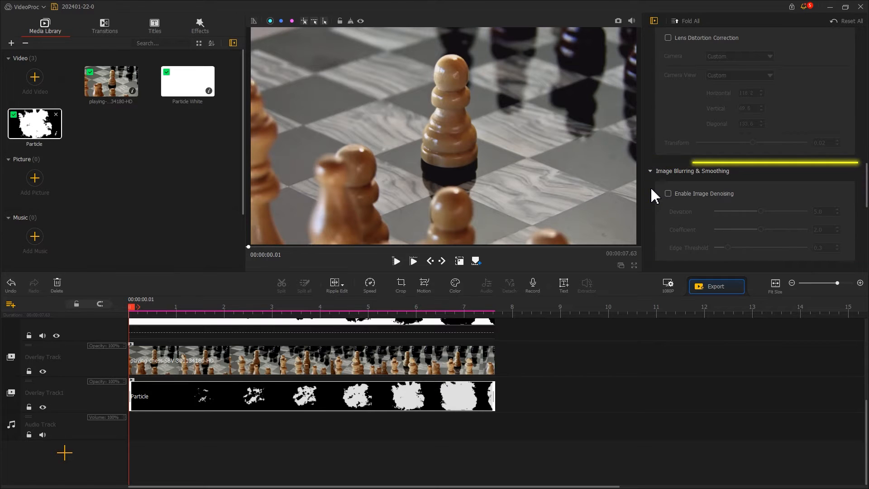
click(678, 199)
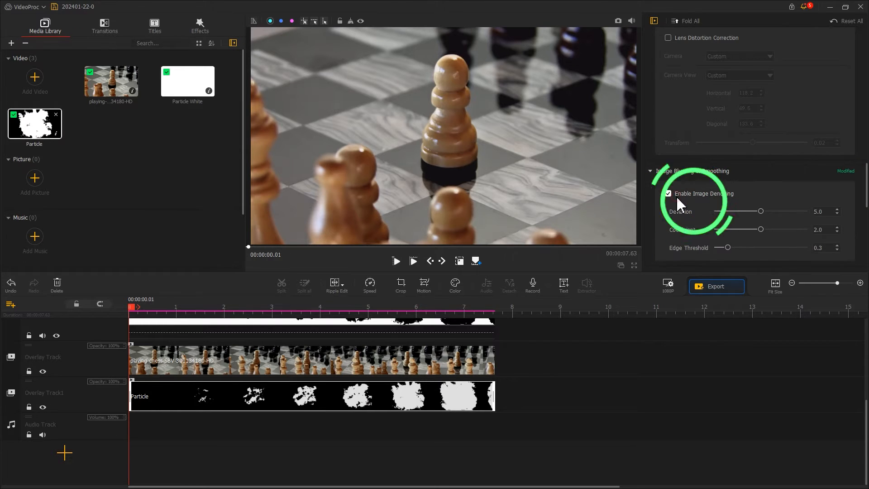
drag(760, 211, 773, 232)
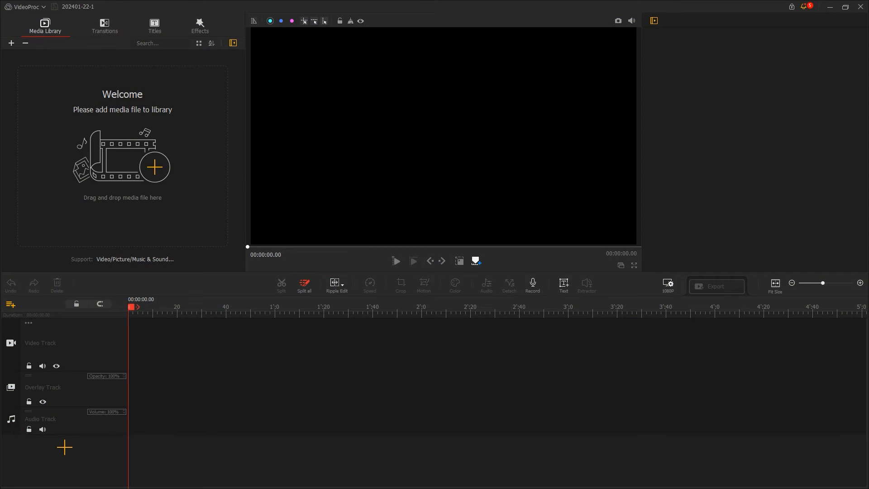
Step: Import the burning clip and the second playing-chess clip into the new project's media library
drag(868, 72, 182, 160)
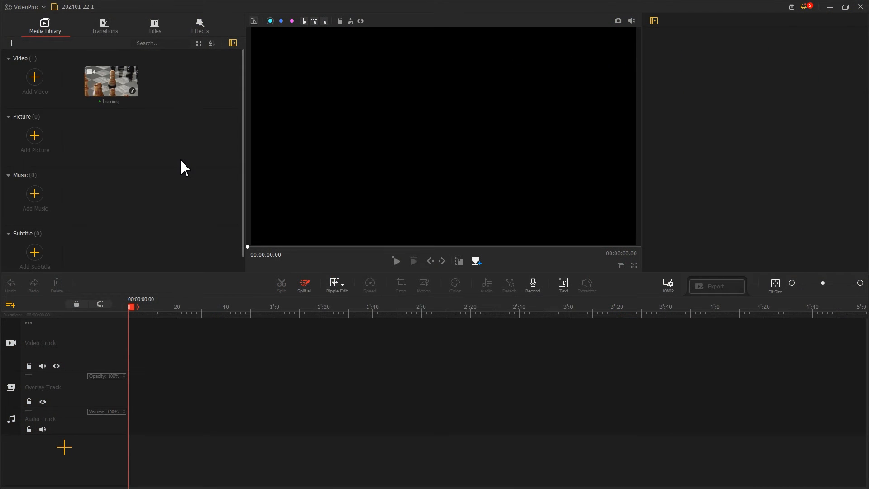
drag(868, 82, 162, 154)
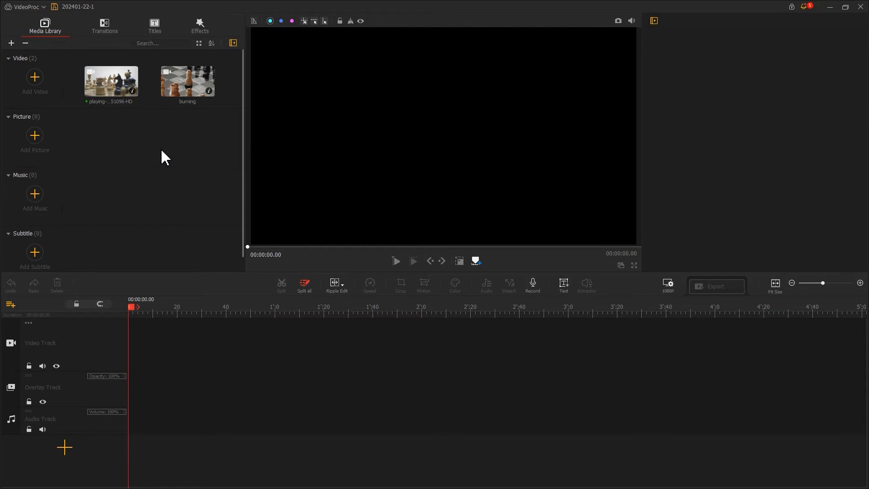
Step: Place the playing-chess clip at the start of the overlay track and fit it to the screen width
drag(111, 81, 120, 397)
scroll(646, 194, up, 10)
click(719, 142)
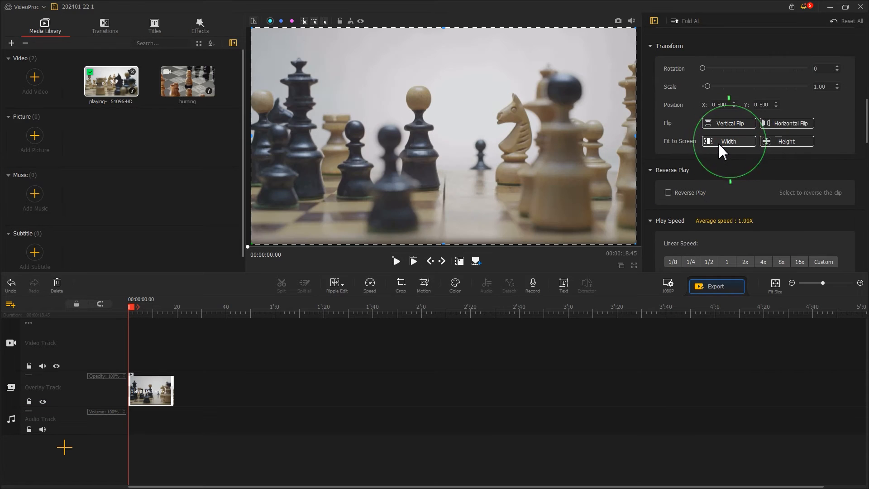
Step: Place the burning clip at the start of a new second overlay track and fit it to the screen width
click(12, 401)
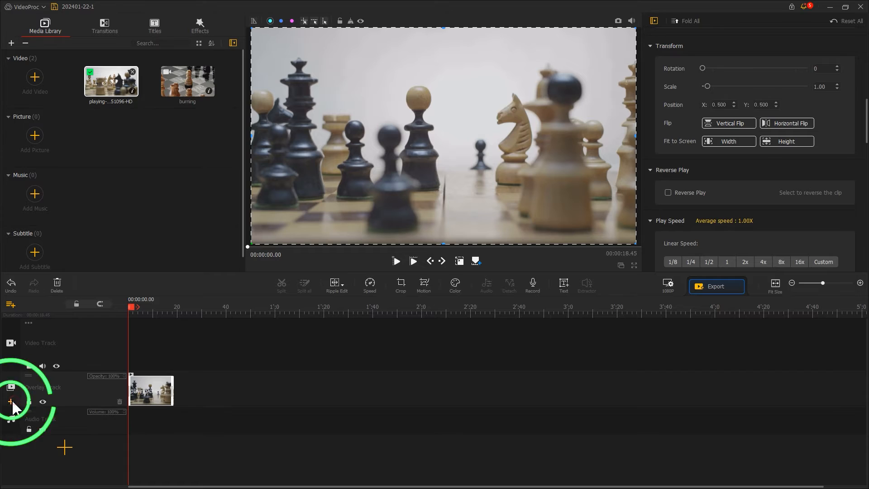
drag(188, 81, 138, 388)
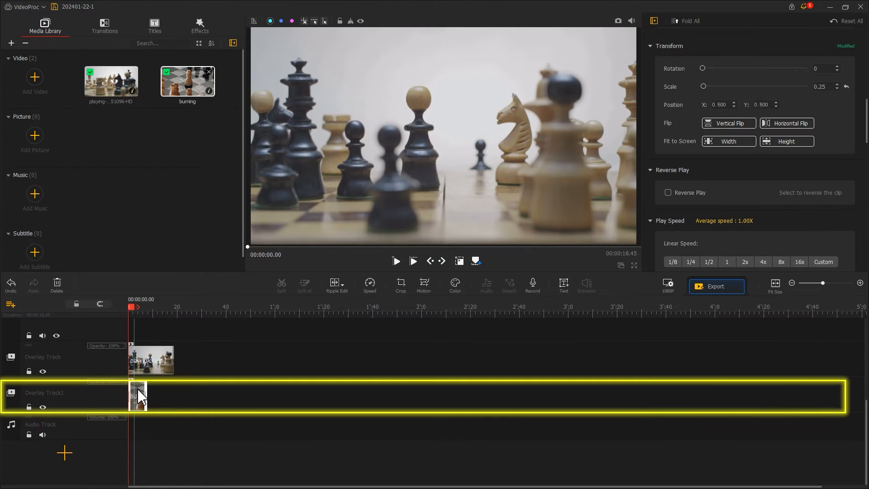
drag(183, 311, 554, 300)
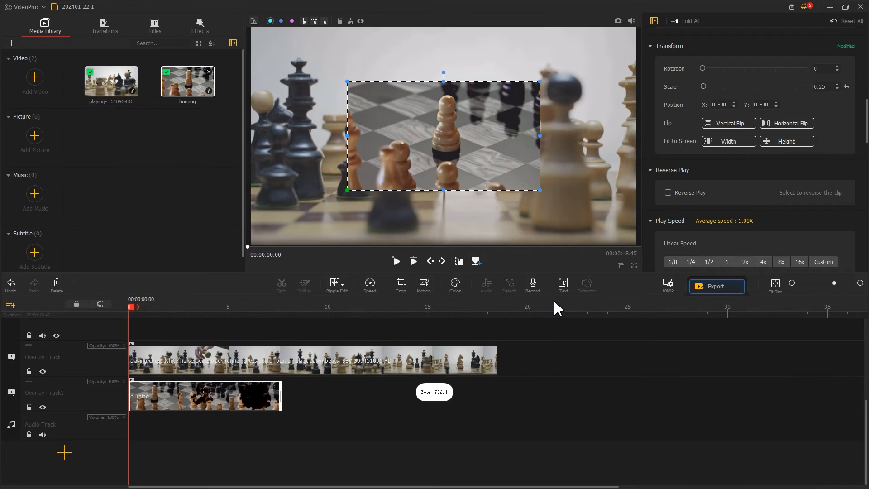
click(713, 142)
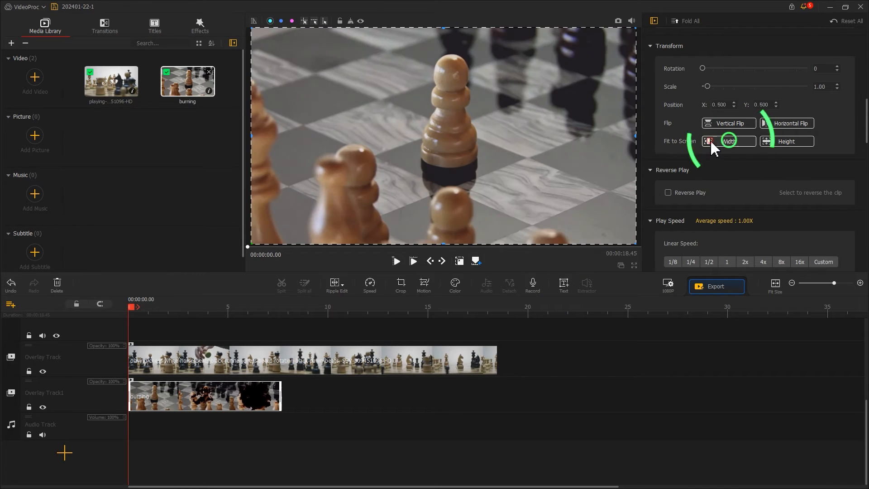
Step: Open the burning clip's motion settings and add a keyframe at its start with the motion frame covering the full 1920x1080 picture
click(428, 286)
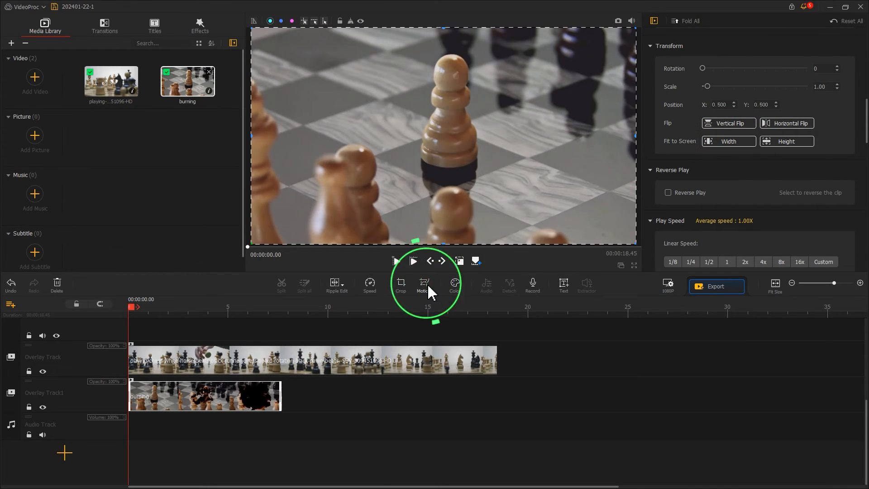
click(329, 274)
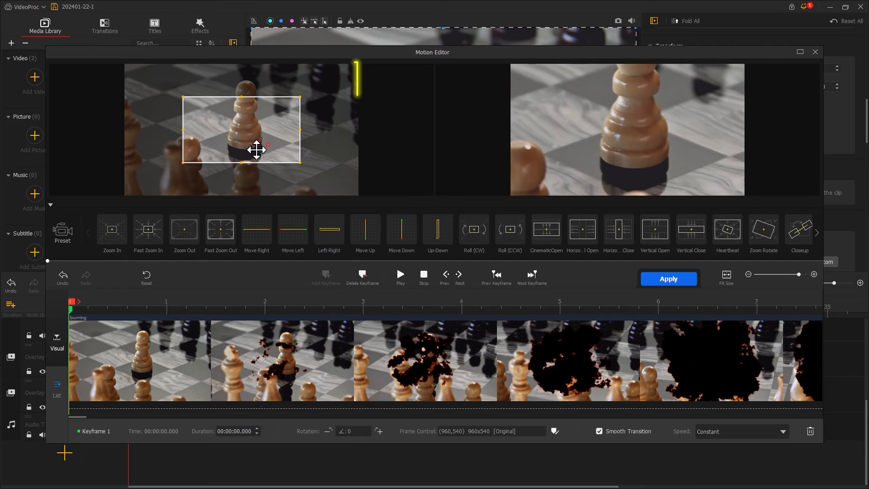
drag(261, 147, 209, 177)
drag(240, 130, 317, 72)
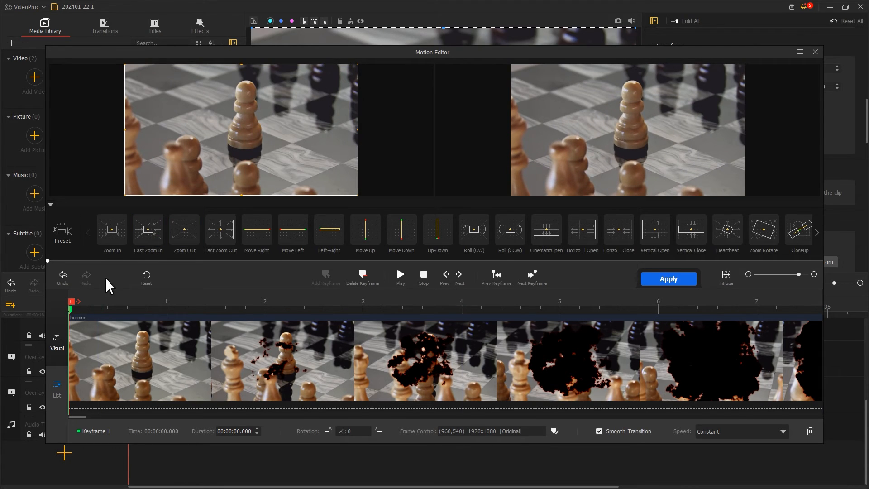
Step: Add a second motion keyframe at 5 seconds with the frame shrunk to about 449x252 around the centre and speed Smooth Speed Down 1
drag(75, 309, 569, 299)
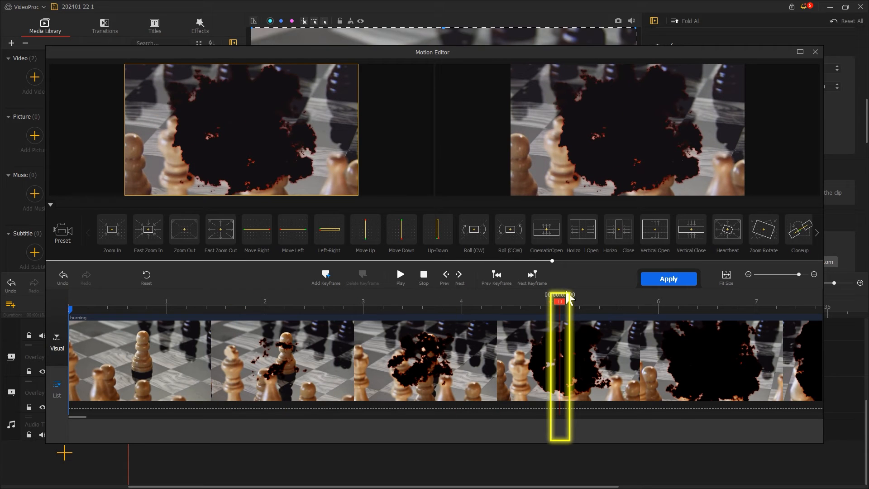
click(326, 275)
drag(342, 78, 251, 137)
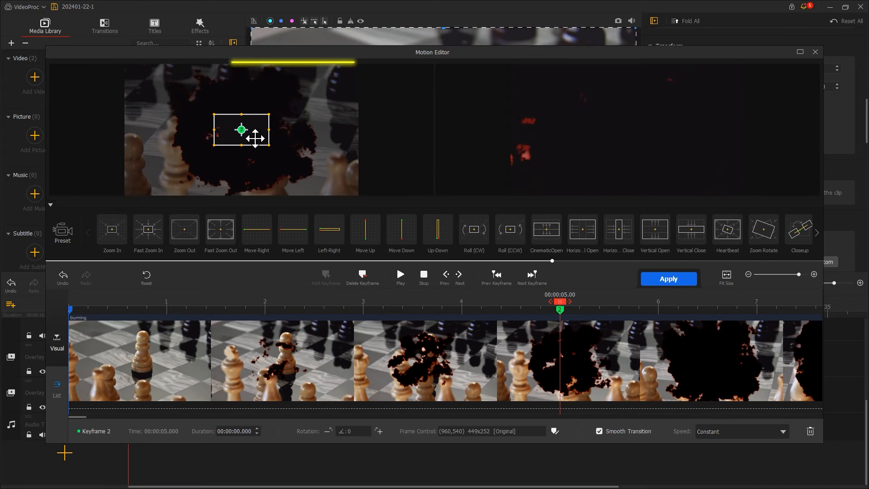
click(736, 432)
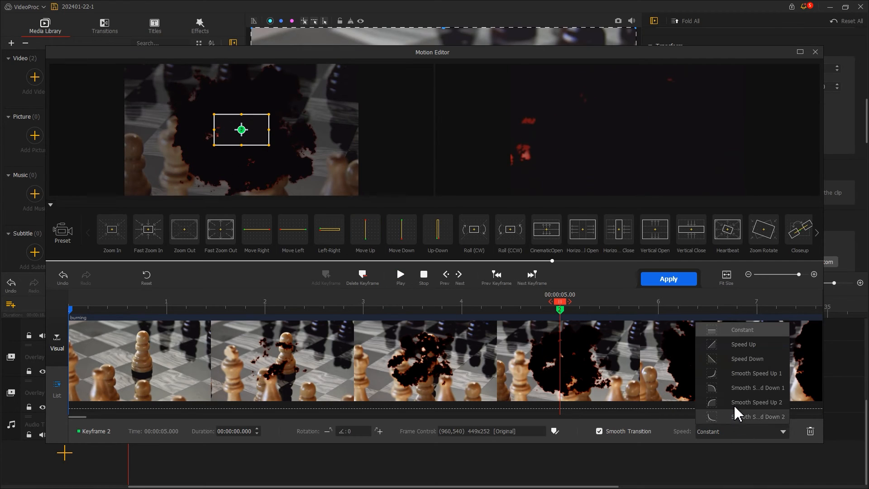
click(738, 389)
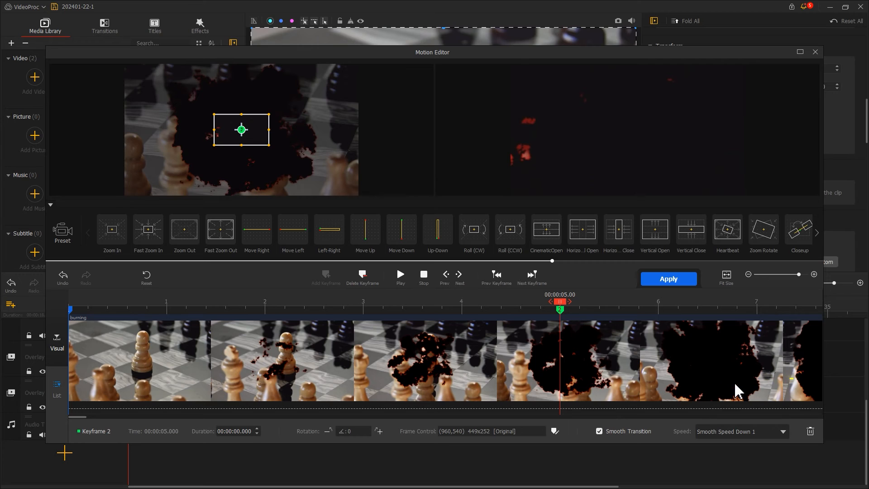
Step: Add a third motion keyframe at the end of the burning clip and apply the motion to the clip
drag(563, 309, 819, 302)
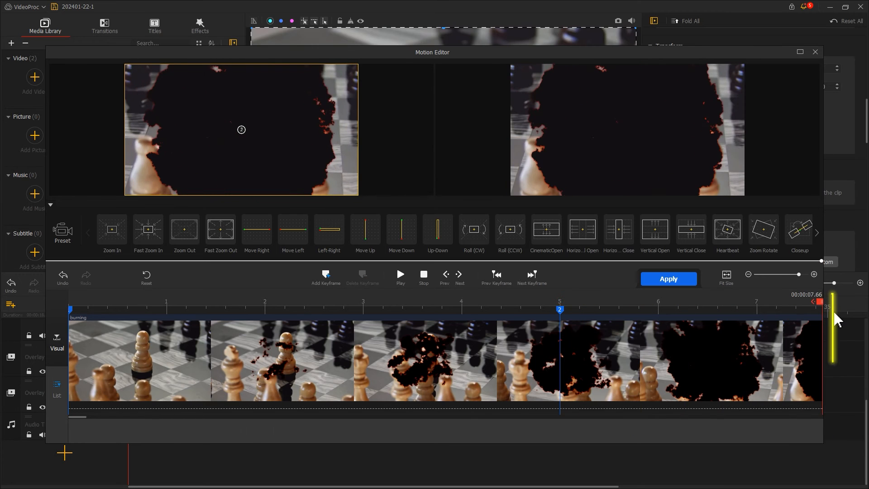
click(324, 277)
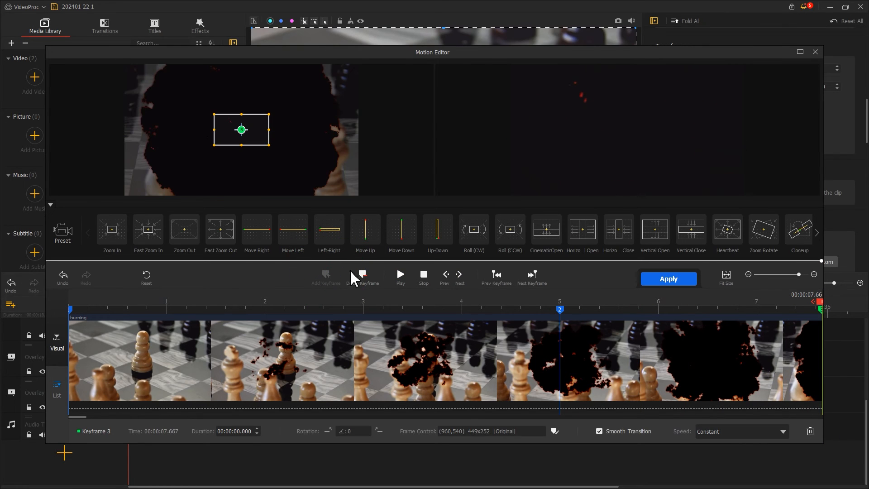
click(665, 280)
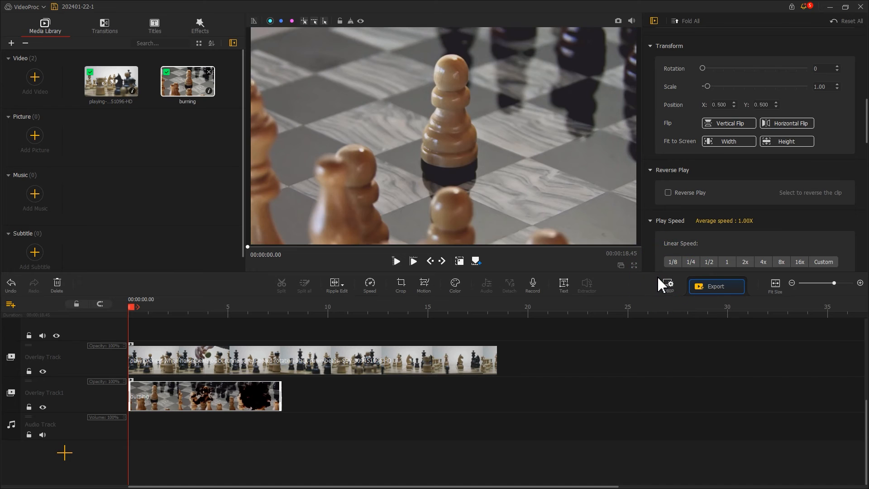
Step: Set the burning clip's compositing blend mode to Screen
scroll(670, 223, down, 10)
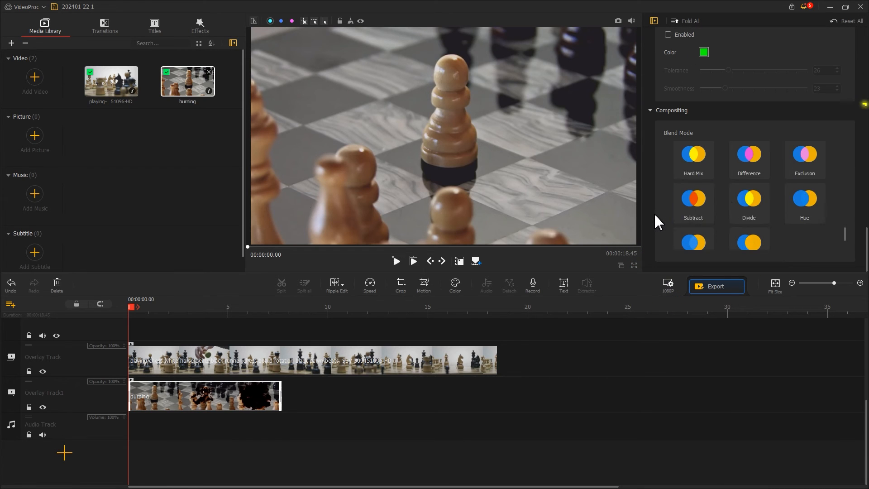
scroll(725, 200, up, 3)
scroll(726, 197, down, 2)
click(693, 194)
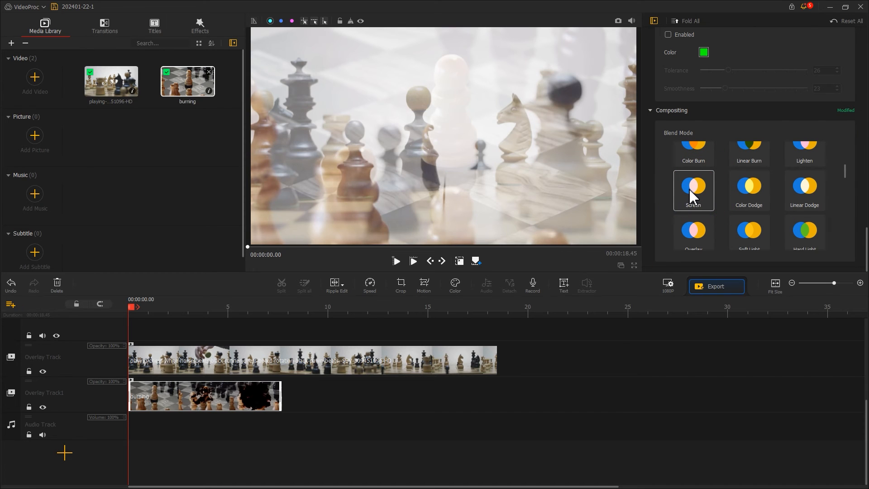
Step: Shift the playing-chess clip along its overlay track so it starts at about 1.6 seconds
click(167, 369)
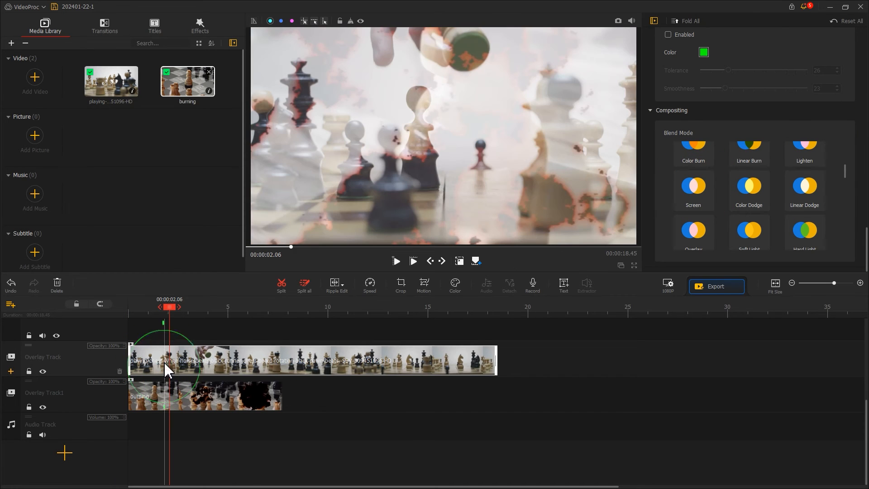
drag(167, 369, 200, 370)
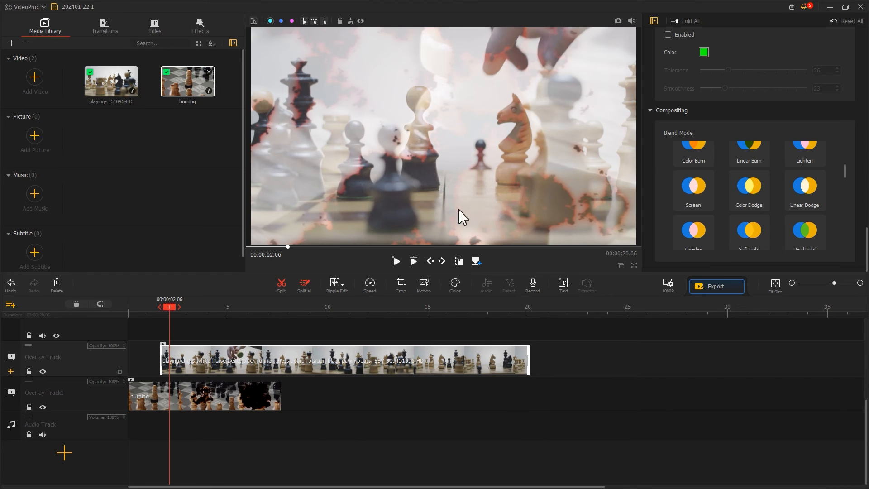
Step: Enable a progressive fade-in of 3.11 seconds on the playing-chess clip and start exporting the video
scroll(647, 156, up, 15)
scroll(647, 156, up, 1)
click(668, 106)
drag(718, 127, 730, 127)
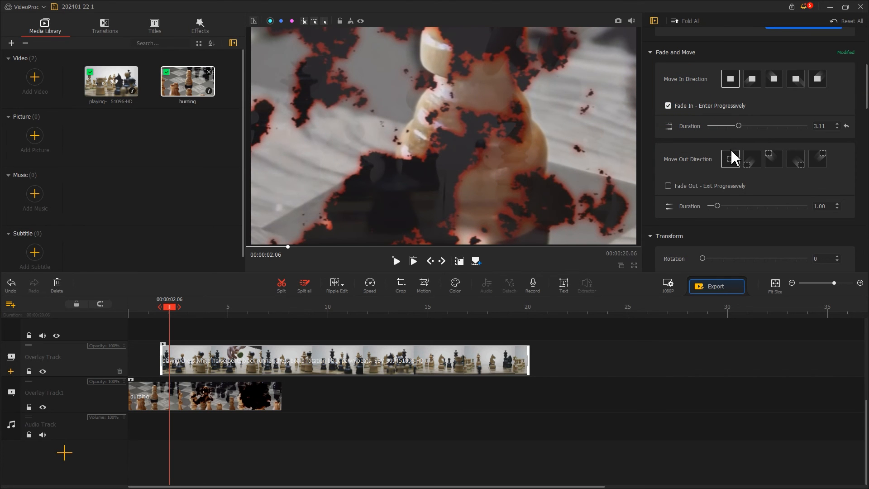
click(723, 285)
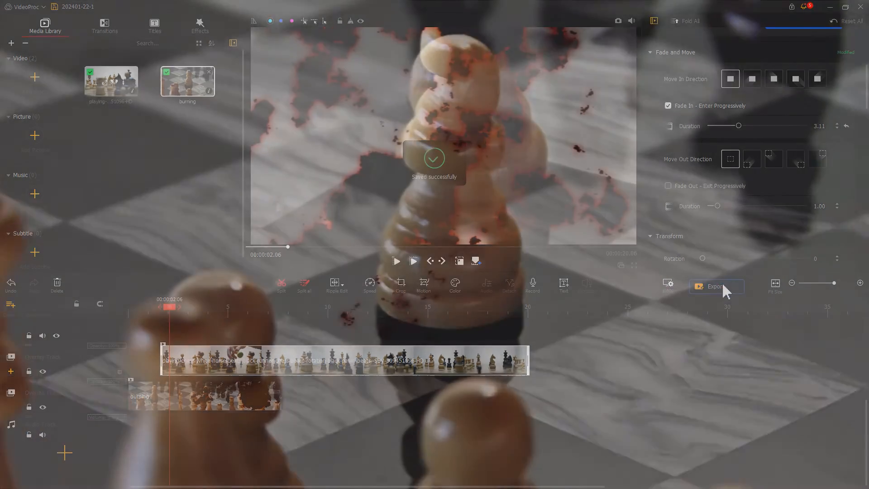